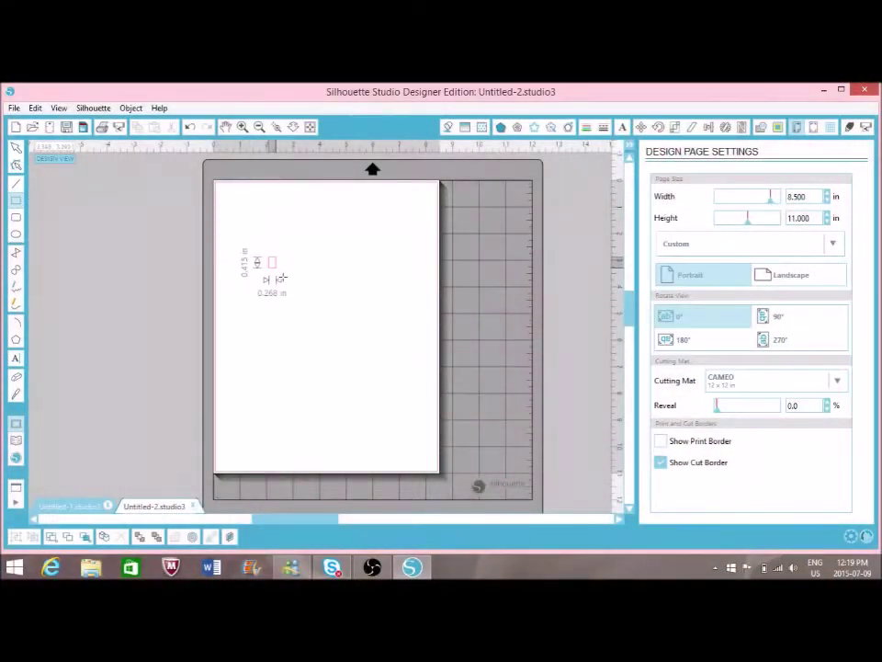
Draw a rectangle in the upper part of the page and size it 4.25 in wide by 5.50 in high.
drag(282, 276, 322, 316)
click(586, 129)
click(674, 128)
key(Return)
click(816, 344)
text(5.50)
key(Return)
click(671, 366)
click(814, 322)
text(4.25)
key(Return)
click(403, 417)
Insert the "heart puzzle" design from the library's Recent Downloads.
click(15, 446)
scroll(563, 365, down, 10)
double_click(378, 406)
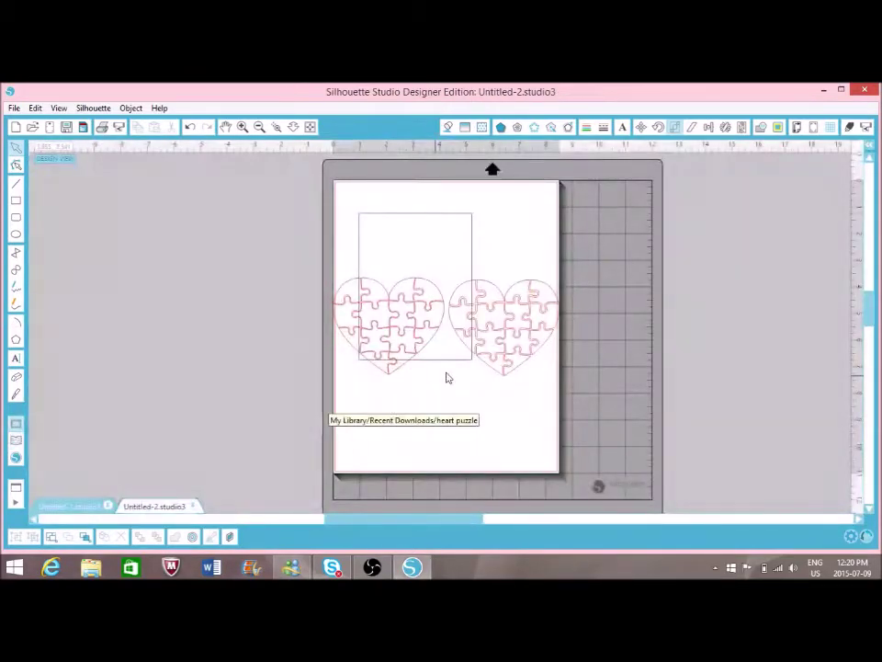
Delete one of the two puzzle hearts and place the other, about 3.67 in wide, in the upper part of the rectangle.
drag(447, 377, 447, 473)
click(503, 397)
click(122, 536)
click(395, 418)
drag(429, 437, 450, 291)
Set the puzzle heart's line colour to light grey and adjust its line thickness.
click(587, 128)
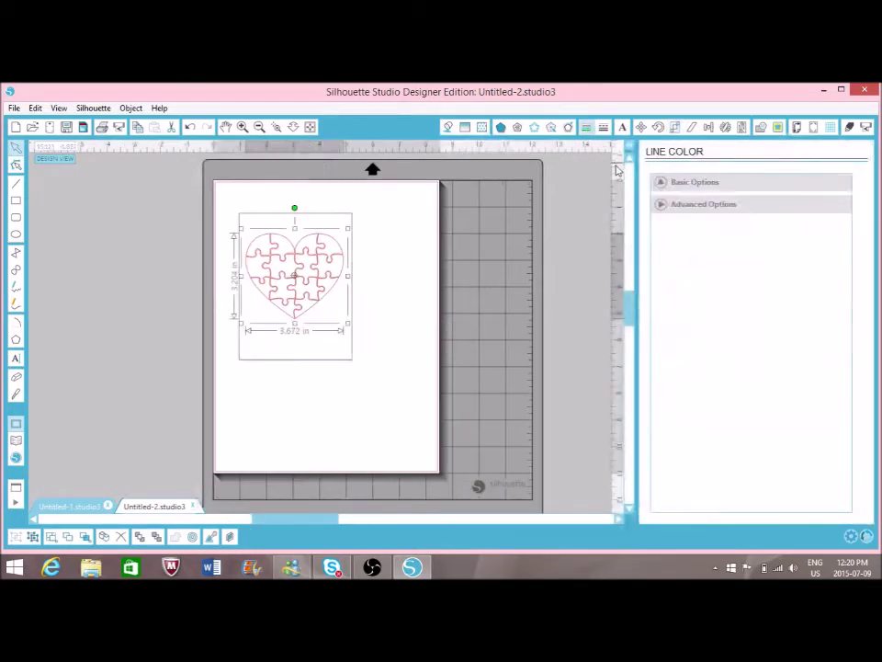
click(603, 127)
click(799, 310)
click(799, 310)
Align the puzzle heart so it is centred horizontally in the rectangle.
key(ctrl+a)
click(707, 127)
click(175, 372)
click(290, 316)
click(217, 240)
key(ctrl+a)
Add the text "I'm incomplete without" in the rr Beautiful Dreamer - sketch font at 72 pt below the rectangle.
click(15, 358)
scroll(683, 272, down, 5)
scroll(683, 272, down, 20)
scroll(692, 287, down, 10)
click(706, 237)
click(278, 440)
text(I'm incomplete without)
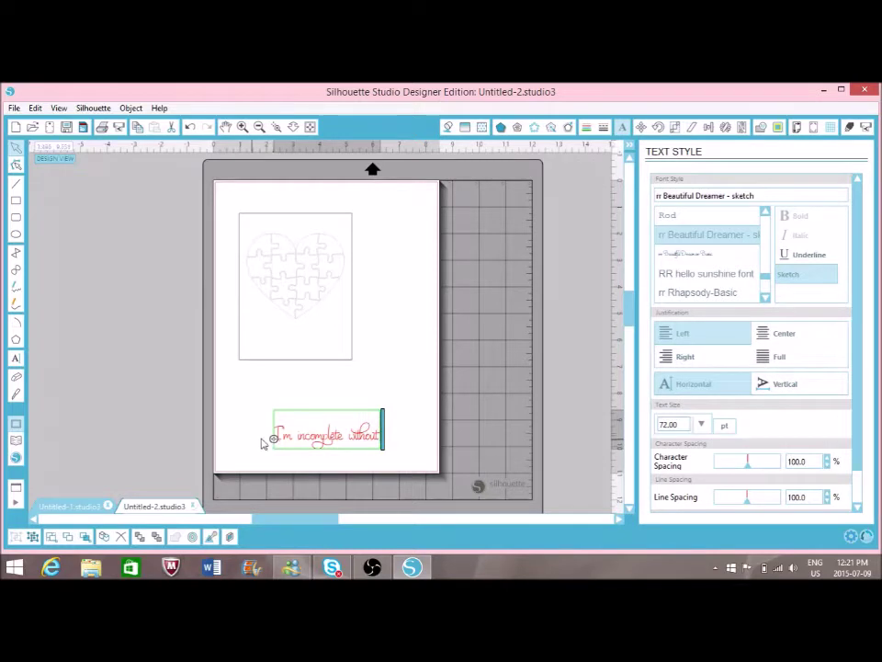
Add the word "you" as separate text after the phrase, using the rr Beautiful Dreamer Basic font.
click(81, 357)
click(687, 255)
text(you)
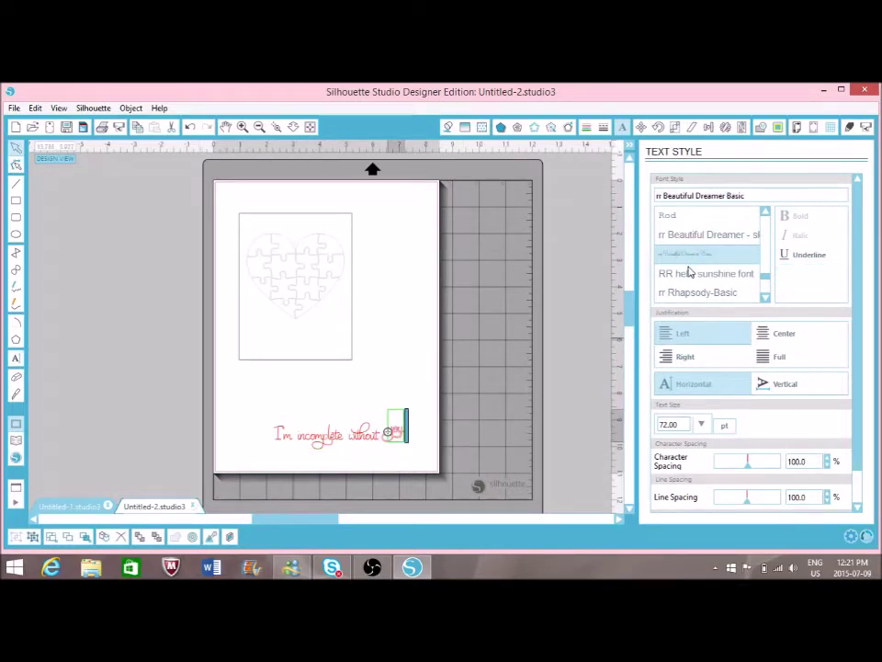
Make the lines of the phrase "I'm incomplete without" black and increase their thickness.
click(366, 451)
click(360, 444)
click(589, 129)
click(745, 217)
click(603, 129)
click(799, 309)
click(799, 310)
Give the word "you" a black fill and a black outline.
click(393, 430)
click(447, 126)
click(722, 214)
click(586, 128)
click(603, 127)
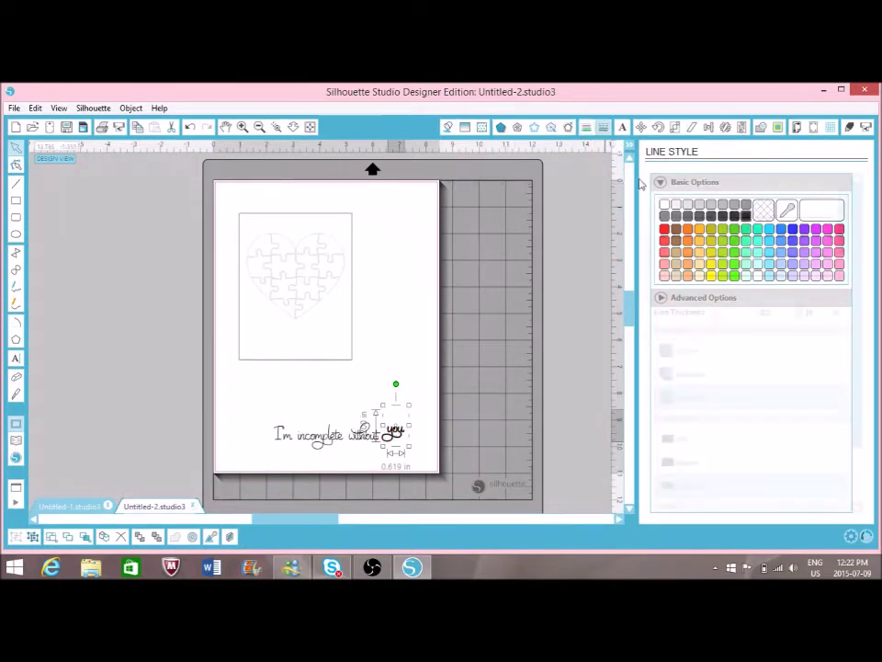
Shrink the phrase and the word "you" and place them side by side below the heart inside the rectangle.
drag(396, 435, 393, 441)
click(313, 454)
click(314, 455)
drag(385, 459, 316, 356)
drag(378, 361, 361, 356)
click(307, 445)
drag(350, 344, 359, 341)
drag(322, 342, 340, 344)
click(362, 344)
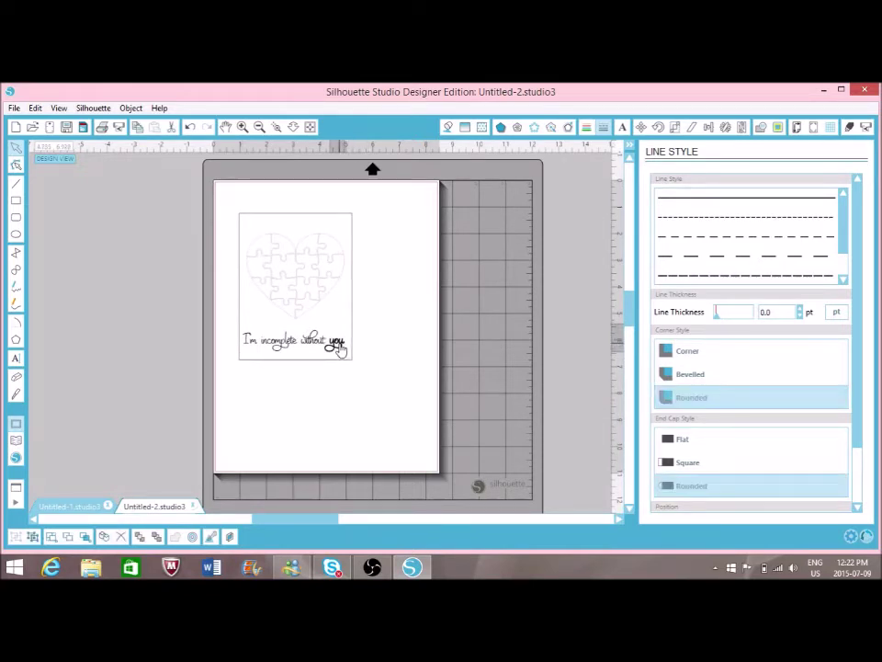
Combine the phrase and "you" and centre them horizontally with the heart and rectangle.
click(269, 346)
shift+click(340, 348)
key(ctrl+a)
click(711, 127)
click(705, 269)
Ungroup the sentiment and move the word "you" off the page's left side.
click(314, 344)
click(34, 538)
drag(337, 342, 173, 406)
Group the rectangle, heart and phrase as one card front and nudge it into place near the page's upper right.
click(247, 290)
click(17, 536)
click(231, 445)
drag(298, 365, 384, 333)
click(277, 127)
click(381, 212)
key(Up)
key(Up)
key(Up)
key(Up)
key(Up)
key(Up)
key(Up)
click(309, 127)
Print the card front and move it off the page's left side.
key(ctrl+p)
click(174, 350)
drag(424, 334, 181, 364)
Regroup the card front, duplicate it and move the duplicate onto the page.
click(32, 537)
click(18, 536)
click(105, 537)
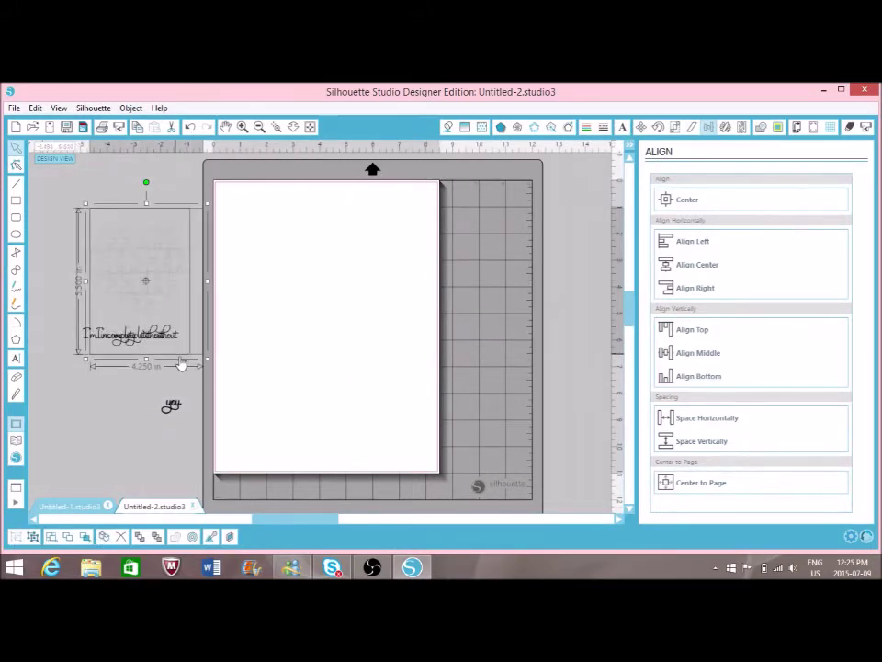
drag(186, 359, 402, 353)
Ungroup the duplicate, move its puzzle heart off the page's lower left and make the heart's lines black.
click(35, 538)
click(262, 460)
drag(337, 319, 126, 442)
click(746, 217)
Move the duplicate phrase off the page's upper left and place the empty rectangle in the page's upper right.
click(426, 365)
drag(377, 345, 475, 340)
click(372, 340)
drag(347, 337, 142, 158)
drag(407, 340, 310, 340)
Add the two-line text "Happy Anniversary" in the rr Beautiful Dreamer - sketch font at 72 pt below the rectangle.
click(15, 358)
click(277, 390)
text(Happy)
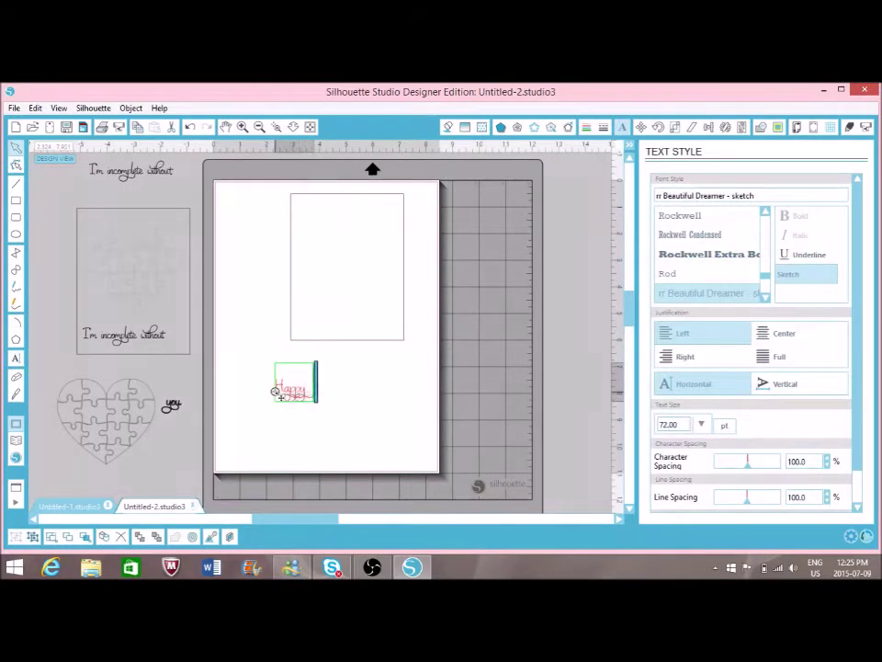
key(Return)
text(Anniversary)
click(323, 454)
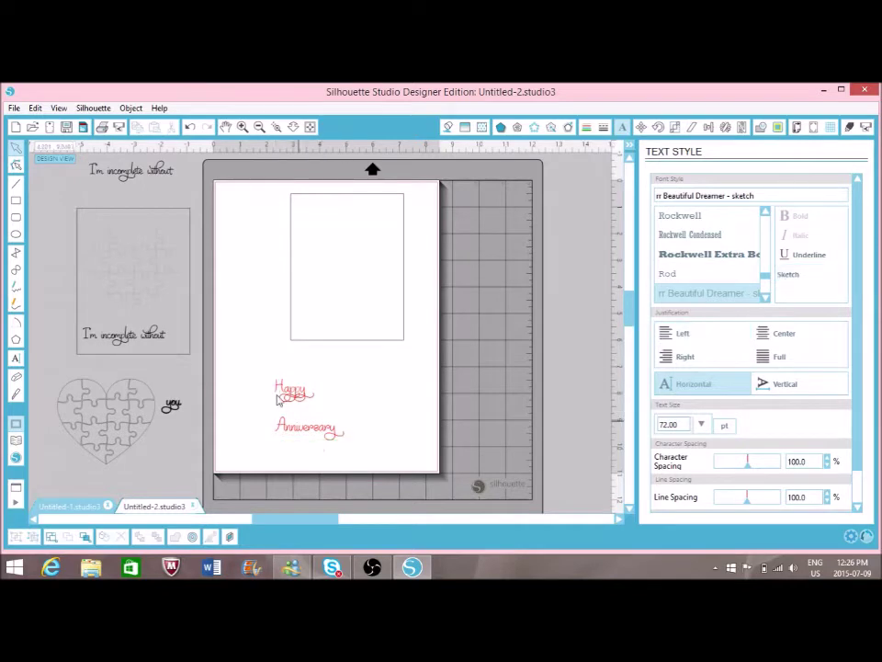
Make the lines of the "Happy Anniversary" text black with a thickness of 1.0 pt.
click(278, 391)
click(604, 127)
click(587, 127)
click(801, 311)
click(801, 311)
click(801, 310)
click(446, 398)
Ungroup the greeting and regroup it with "Happy" closer to "Anniversary" and centred above it.
click(293, 425)
click(33, 536)
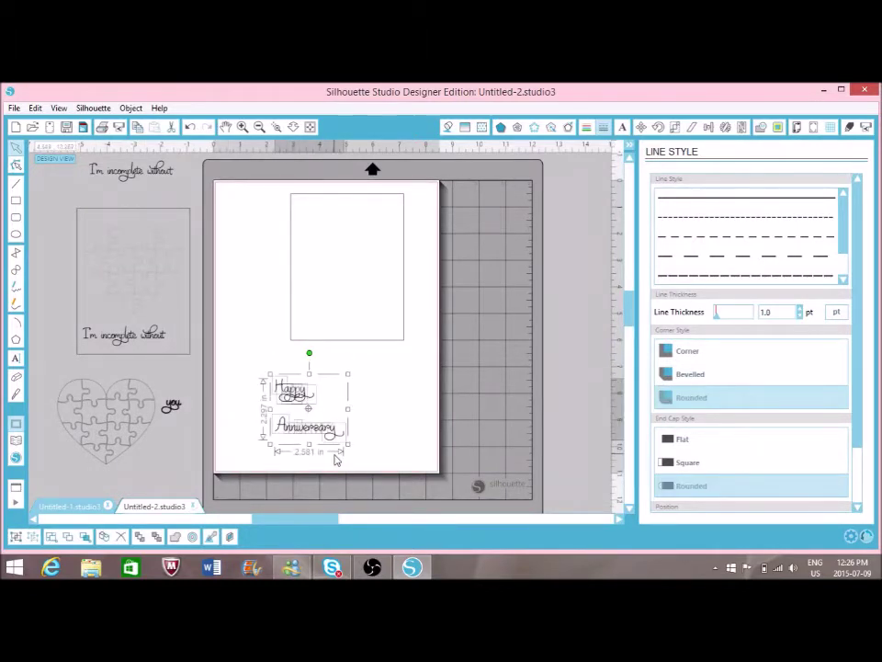
drag(358, 417, 270, 434)
drag(340, 399, 308, 397)
click(16, 536)
drag(252, 391, 359, 452)
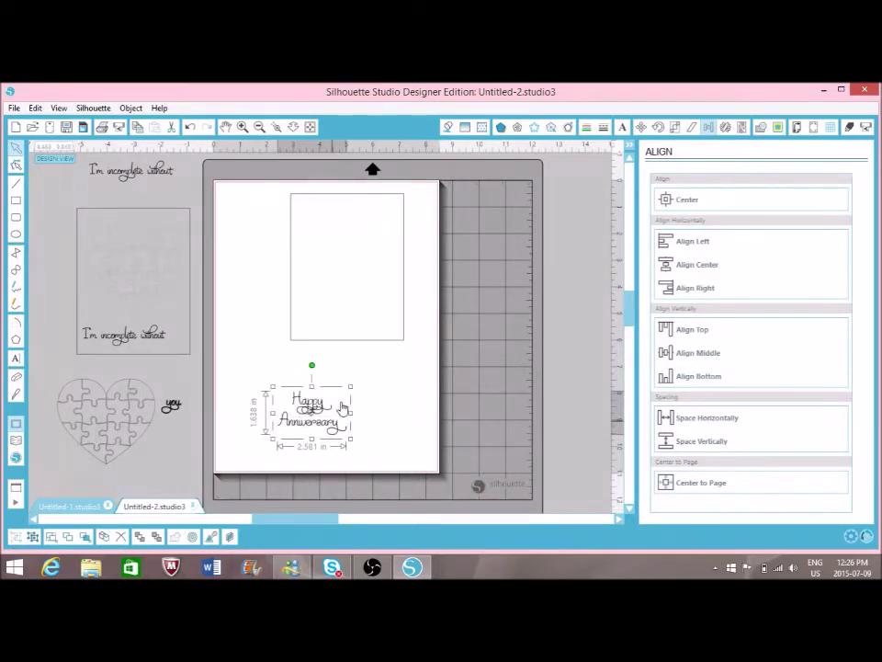
Place the greeting inside the rectangle, centre the two horizontally and group them.
drag(339, 412, 373, 267)
drag(262, 265, 367, 275)
click(682, 265)
click(15, 538)
Move the greeting panel into the page's upper-right corner and nudge it slightly to the right.
drag(350, 361, 389, 335)
scroll(420, 216, up, 3)
key(Right)
key(Right)
key(Right)
click(310, 126)
Print the greeting panel and move it off the page's right side.
click(103, 128)
click(300, 96)
drag(384, 320, 556, 317)
Place the puzzle heart and the word "you" on the page and apply an offset outline around "you".
drag(136, 444, 294, 255)
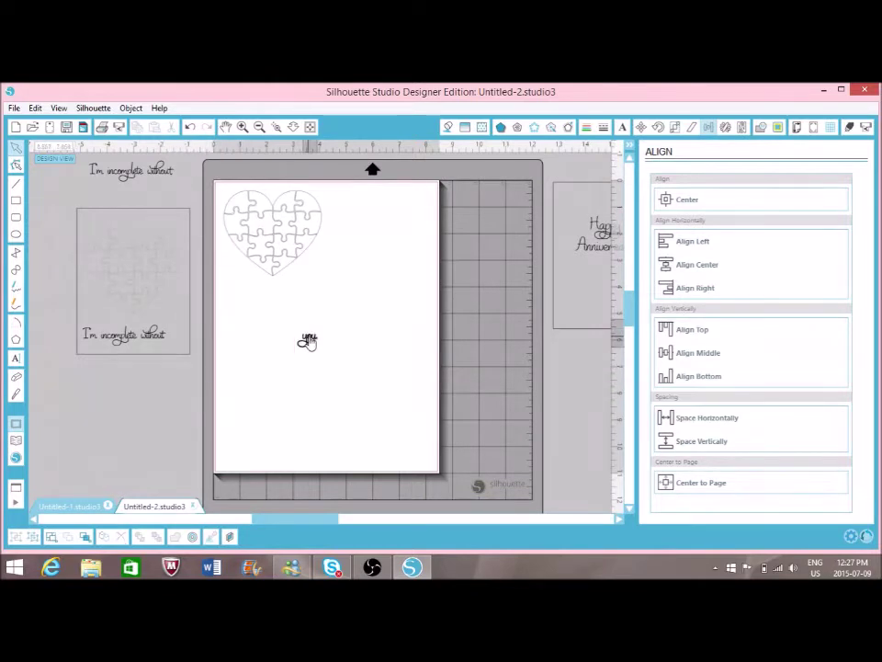
click(568, 126)
click(775, 315)
click(319, 309)
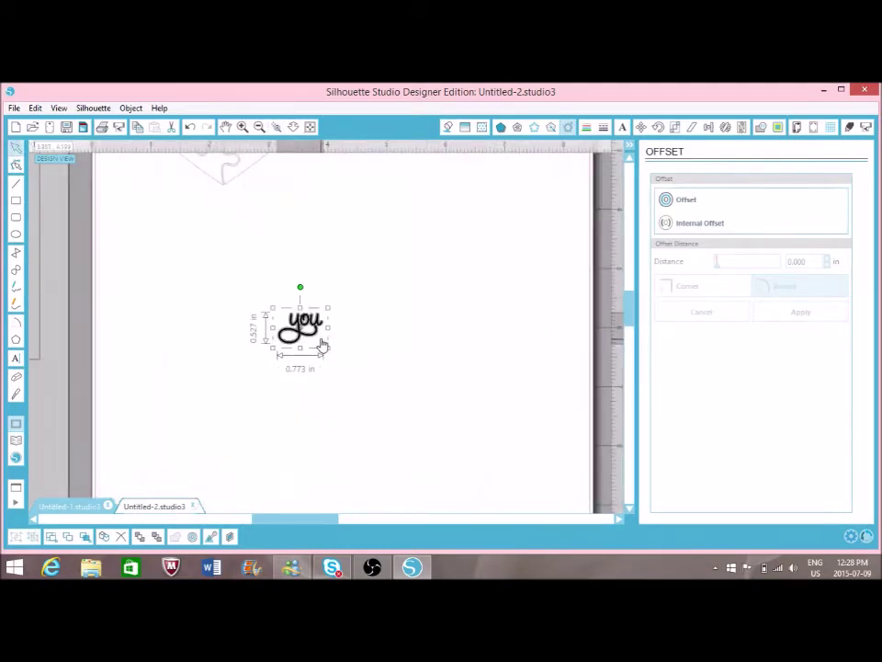